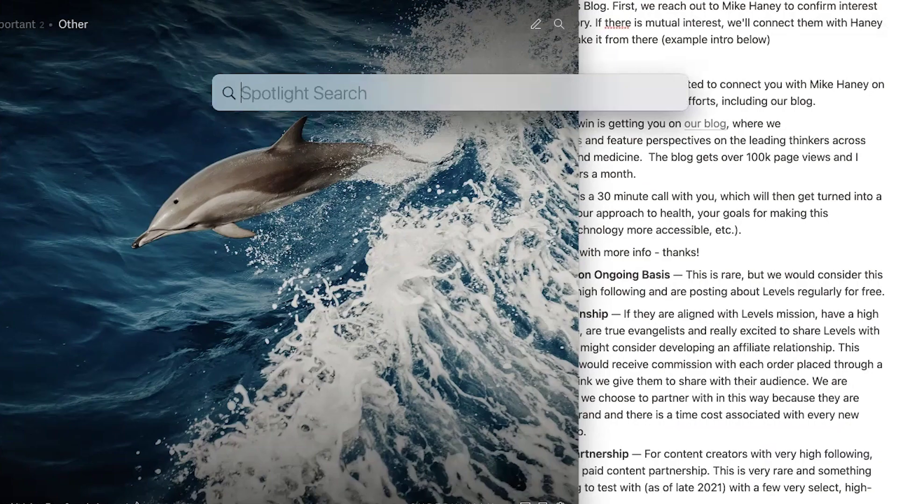
Launch System Preferences from Spotlight and search 'doc' to reach the Dock & Menu Bar pane.
type("system Preferences")
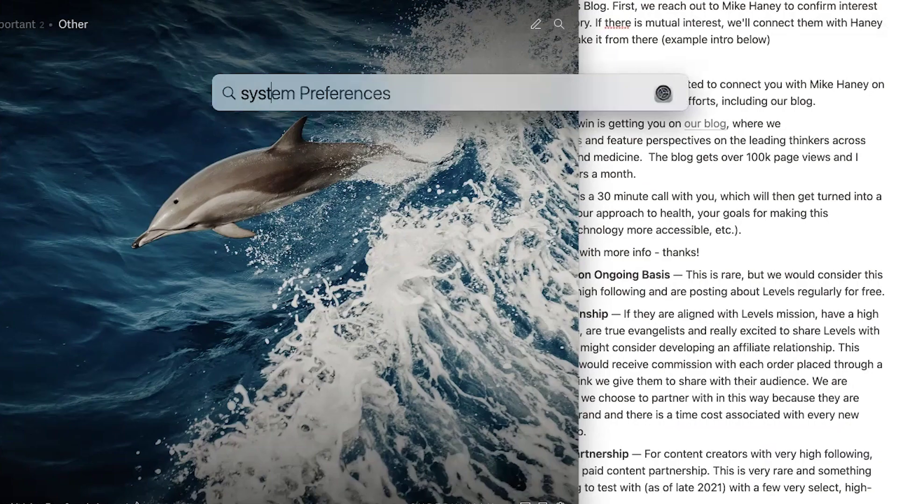
key("Return")
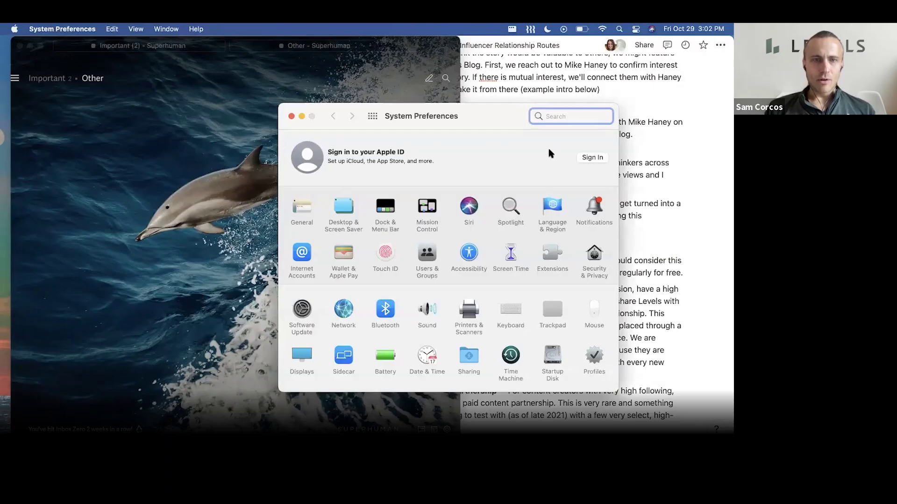
key("super+f")
type("doc")
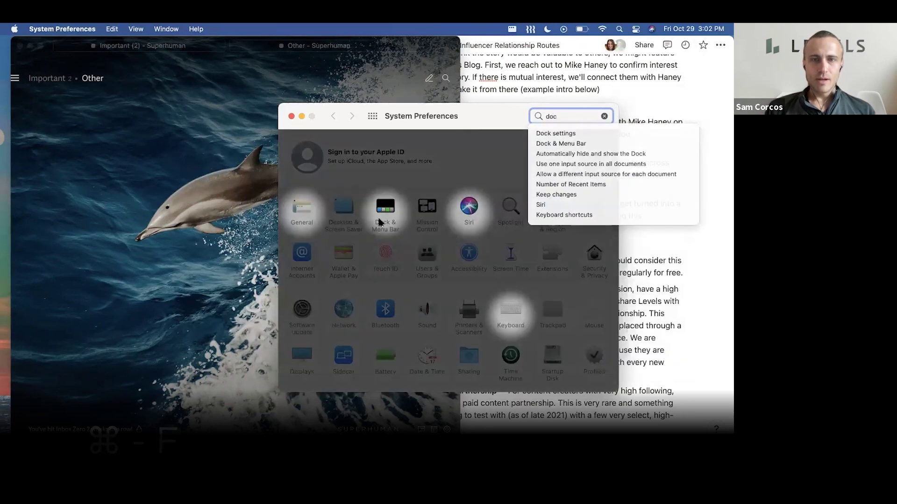
left_click(381, 219)
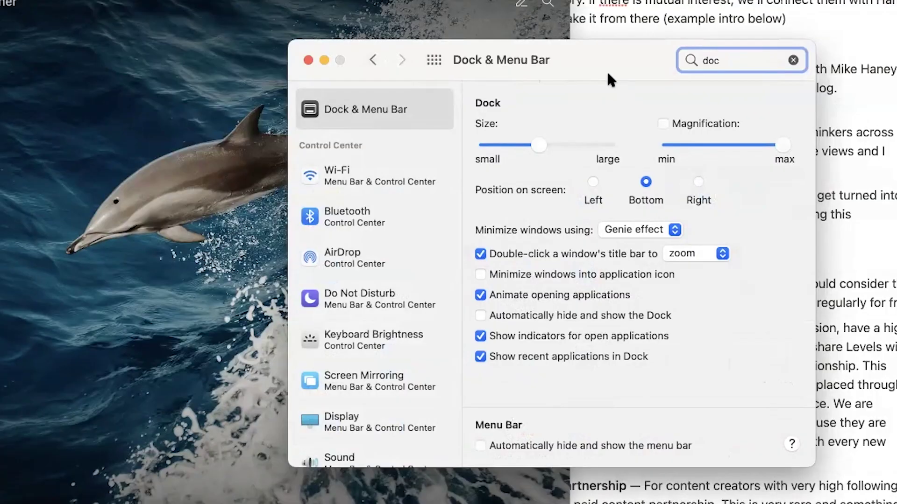
Move the settings window left and turn on automatic hiding of the Dock.
left_click_drag(602, 57, 459, 57)
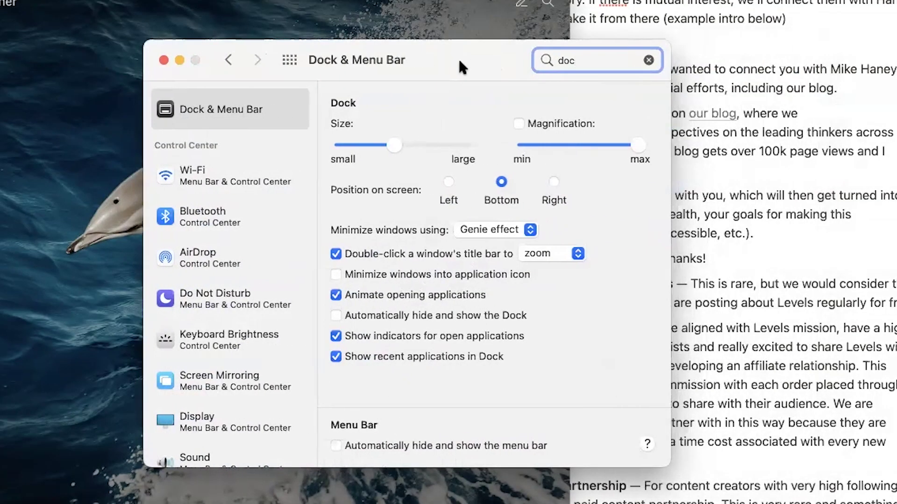
left_click(327, 312)
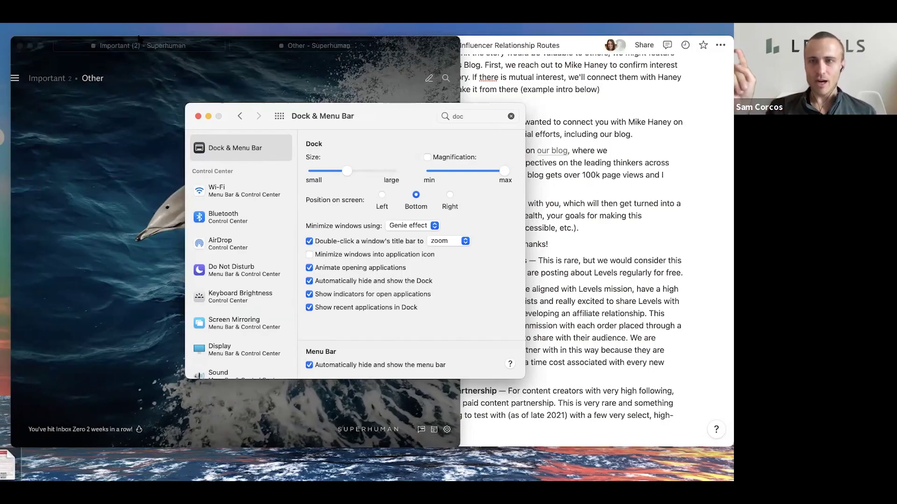
mouse_move(144, 33)
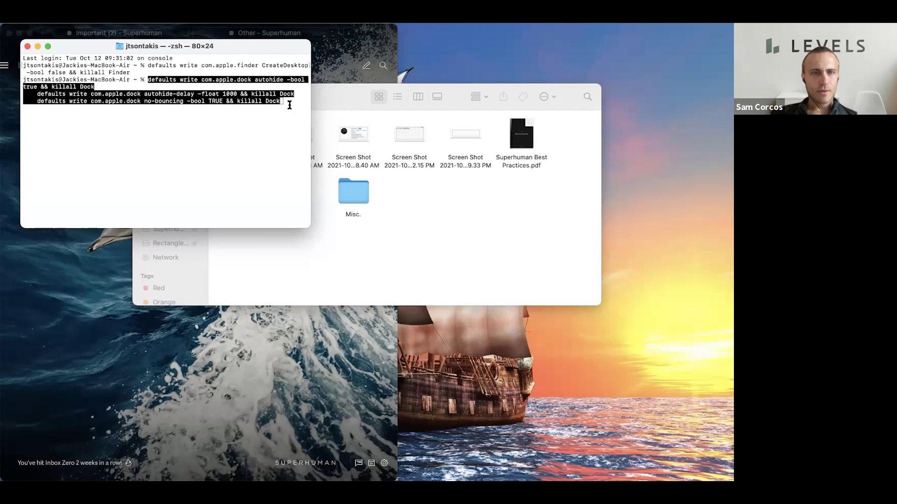
Run the pasted Dock commands for autohide, a 1000 autohide-delay and no-bouncing.
key("Return")
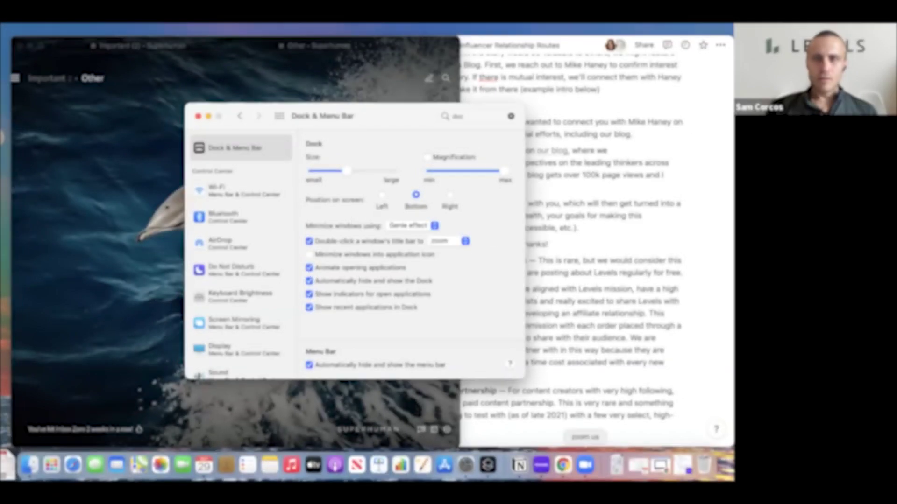
left_click(563, 464)
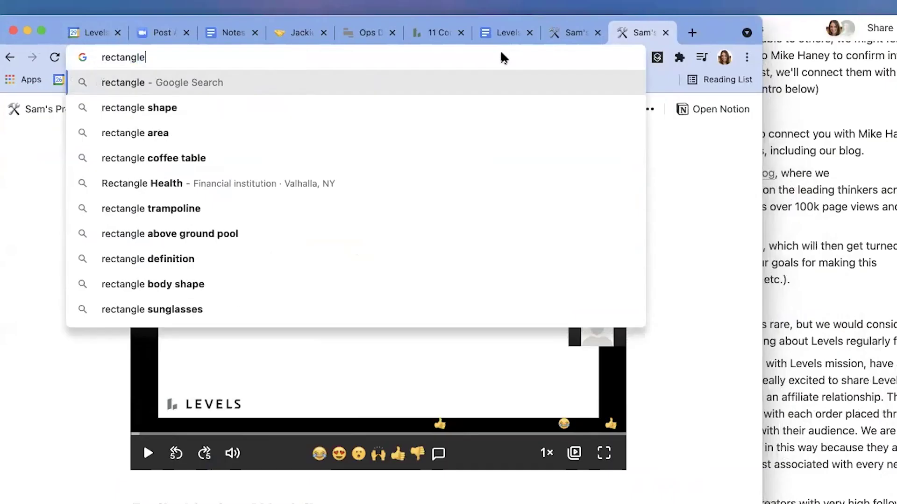
Search the web for 'rectangle app' and go to the Rectangle website.
type("app")
key("Return")
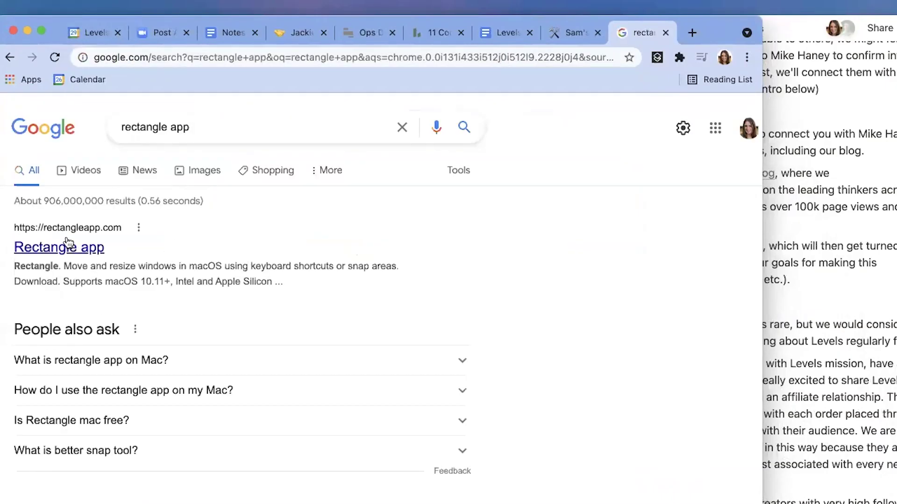
left_click(64, 243)
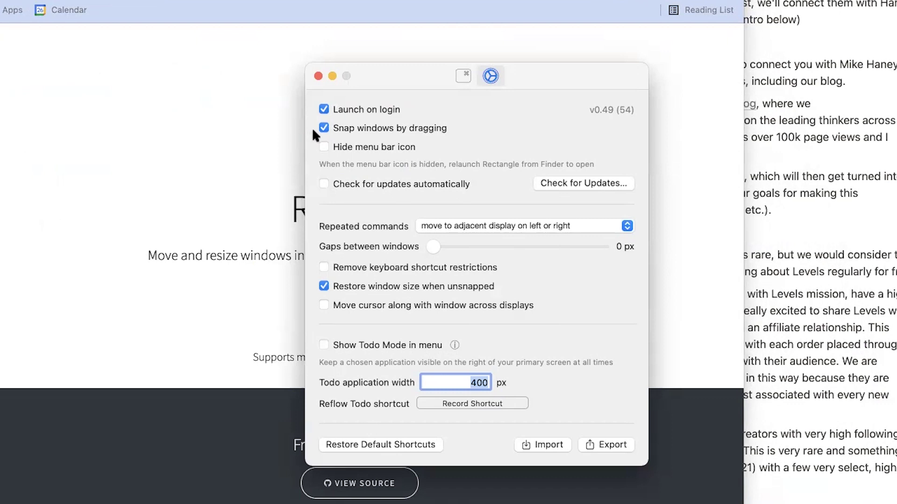
Show Rectangle's keyboard shortcuts and snap its window to the centre, left and right.
key("ctrl+alt+Return")
left_click(423, 64)
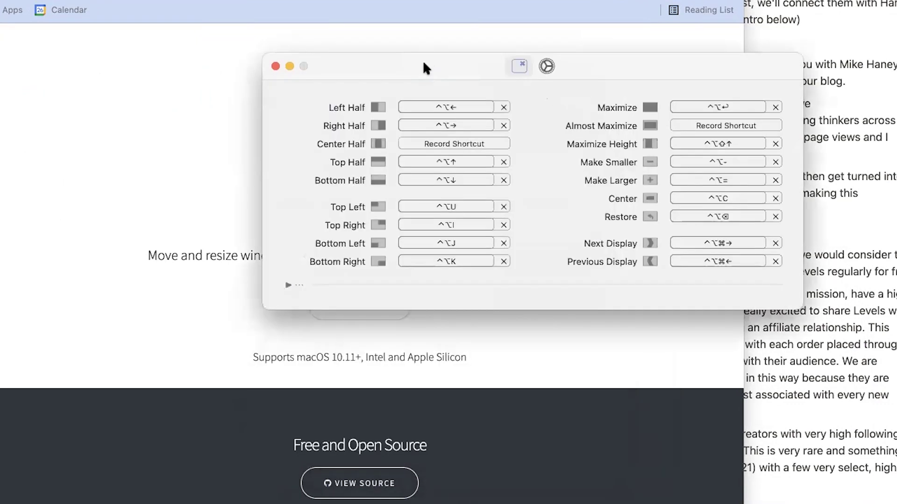
left_click_drag(423, 64, 346, 70)
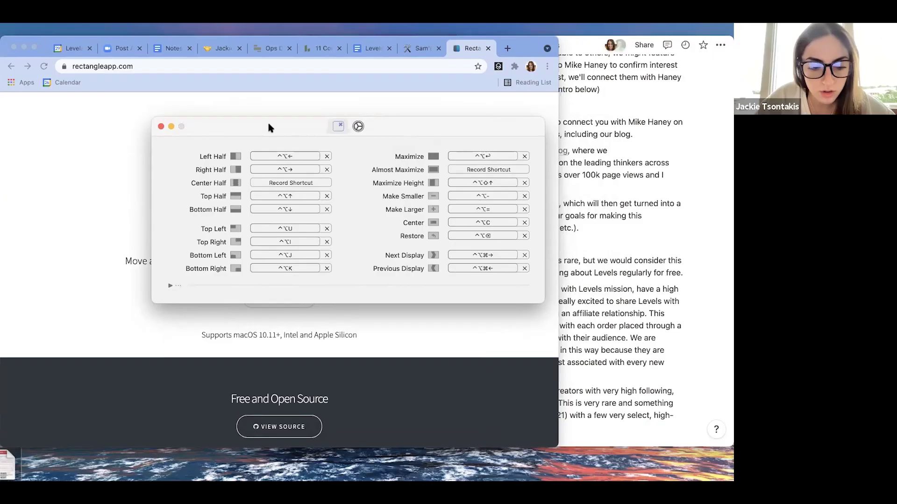
key("ctrl+alt+Left")
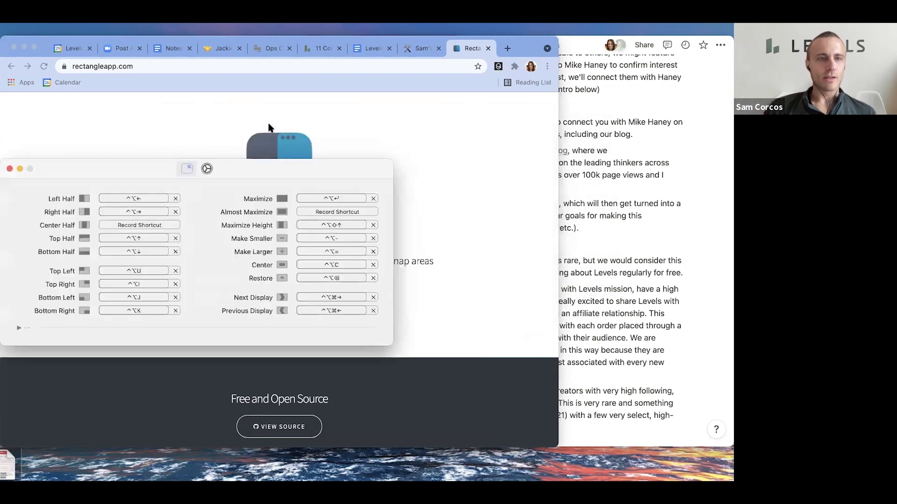
key("ctrl+alt+Right")
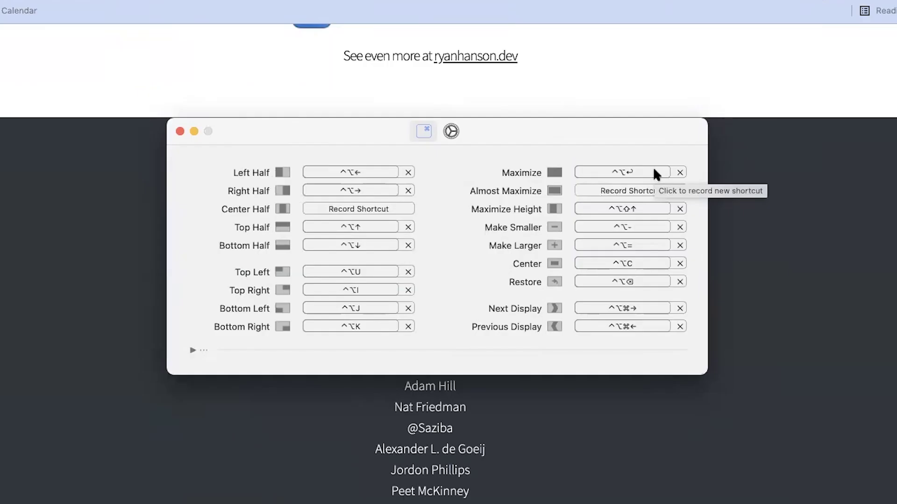
Move Ctrl-Option-Up from Top Half to Maximize and clear the Bottom Left and Top Right shortcuts.
left_click(530, 188)
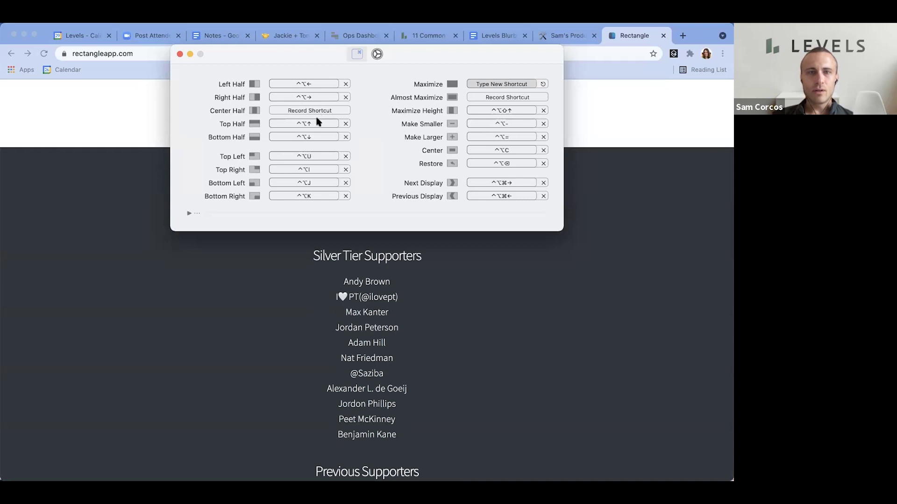
left_click(346, 123)
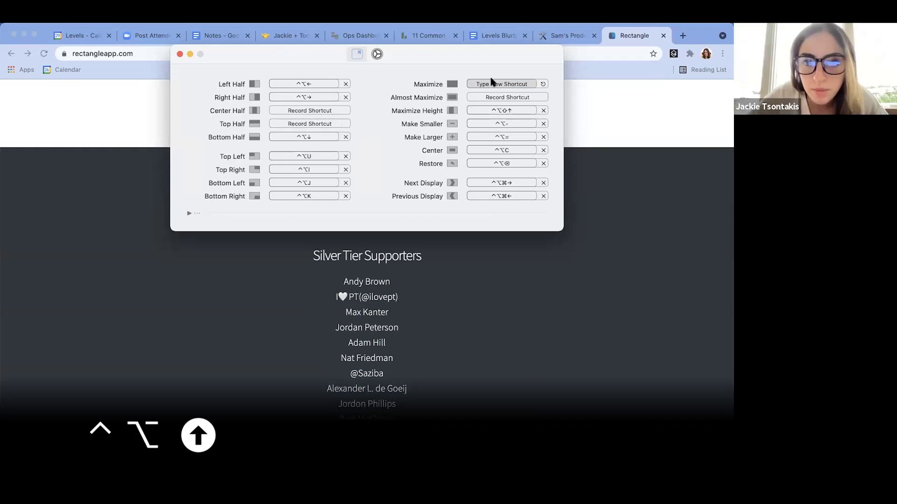
key("ctrl+alt+Up")
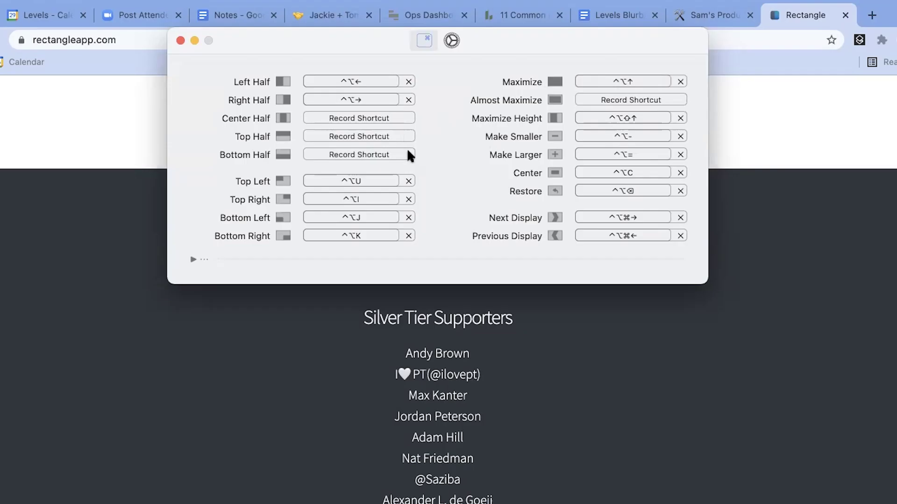
left_click(408, 217)
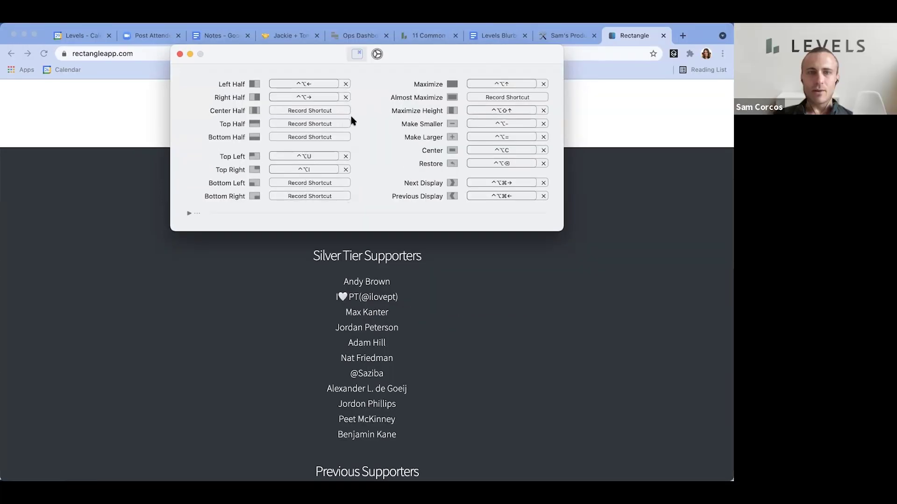
left_click(346, 169)
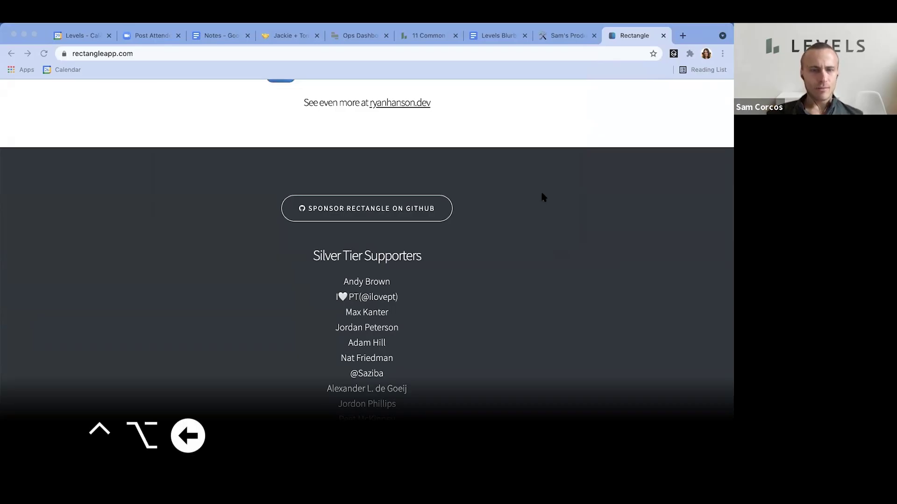
Snap Chrome to the left half, right half and back to full width, then reopen System Preferences.
key("ctrl+alt+Left")
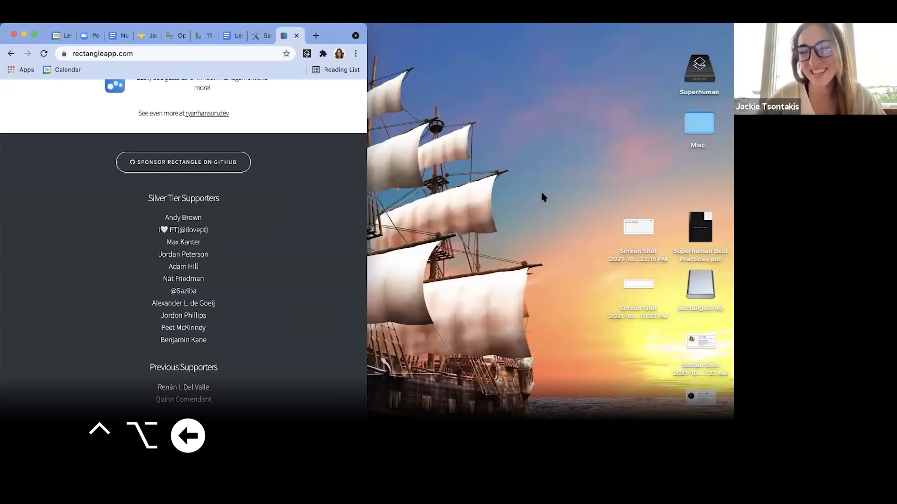
key("ctrl+alt+Right")
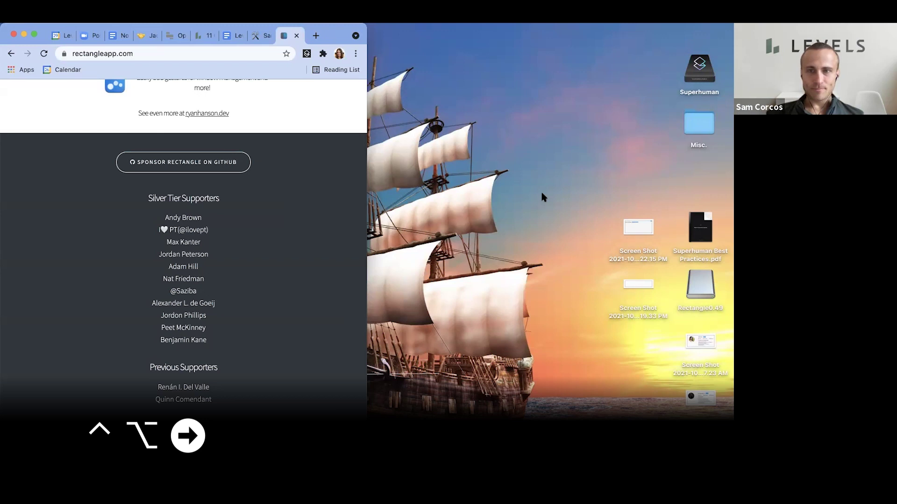
key("ctrl+alt+Right")
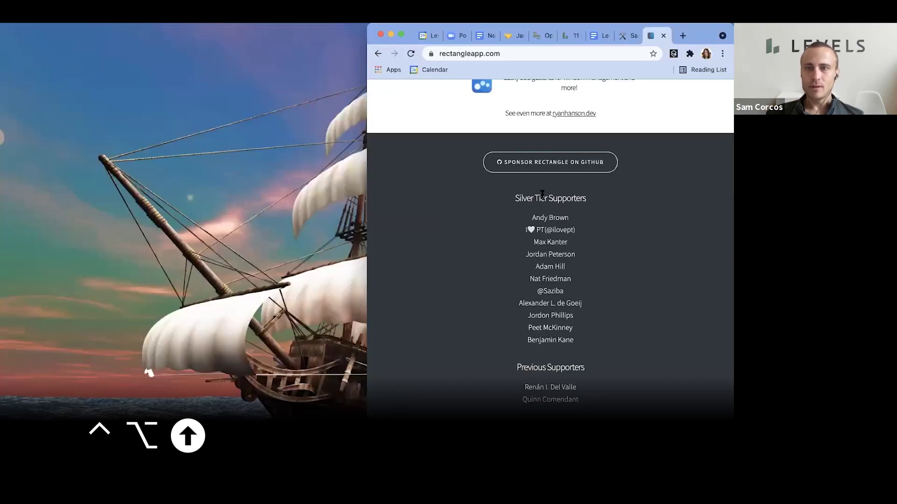
key("ctrl+alt+Up")
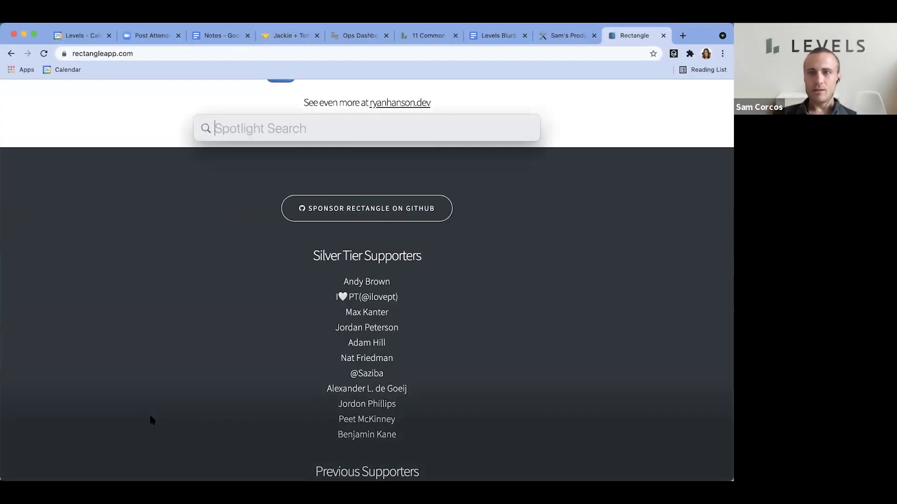
type("sys")
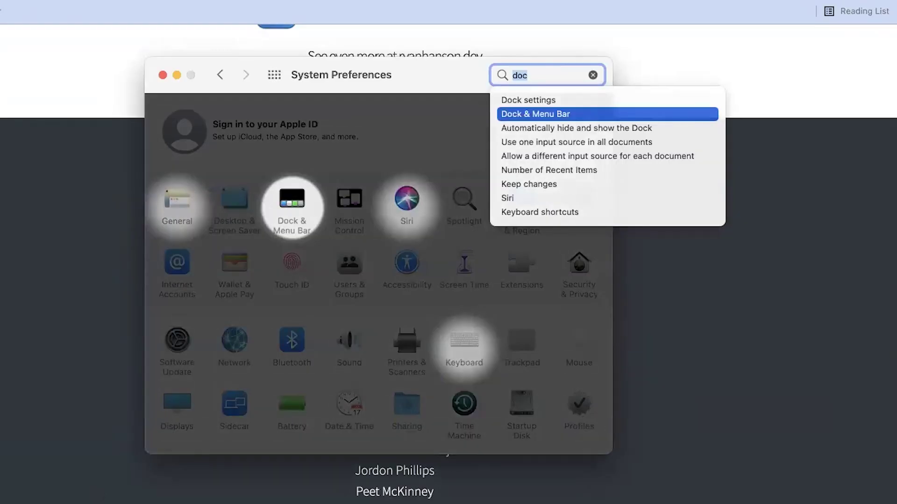
Clear the previous settings search and search 'missi' for Mission Control settings.
key("BackSpace")
type("missi")
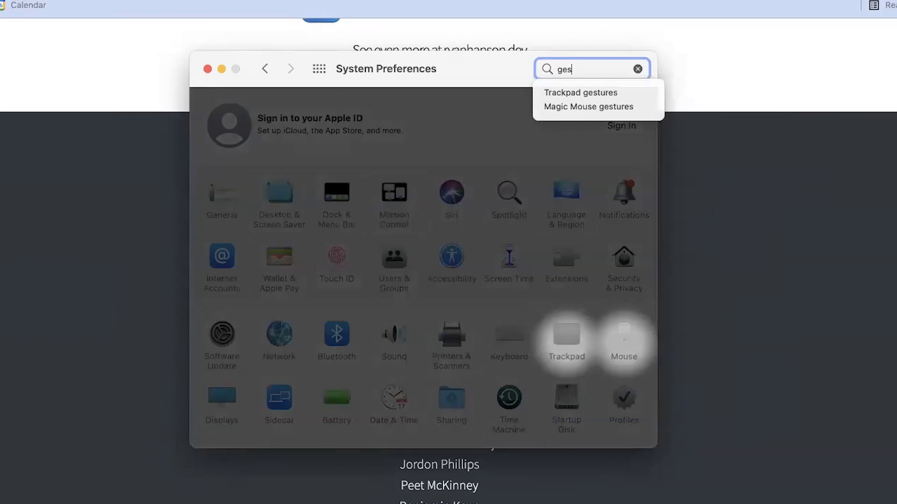
Turn off the Launchpad pinch and Show Desktop spread trackpad gestures, then close the settings.
key("Return")
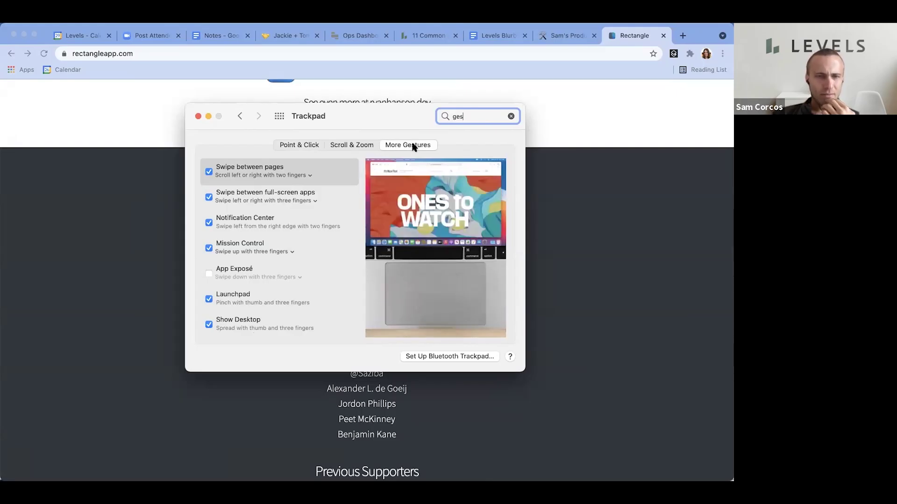
left_click(209, 300)
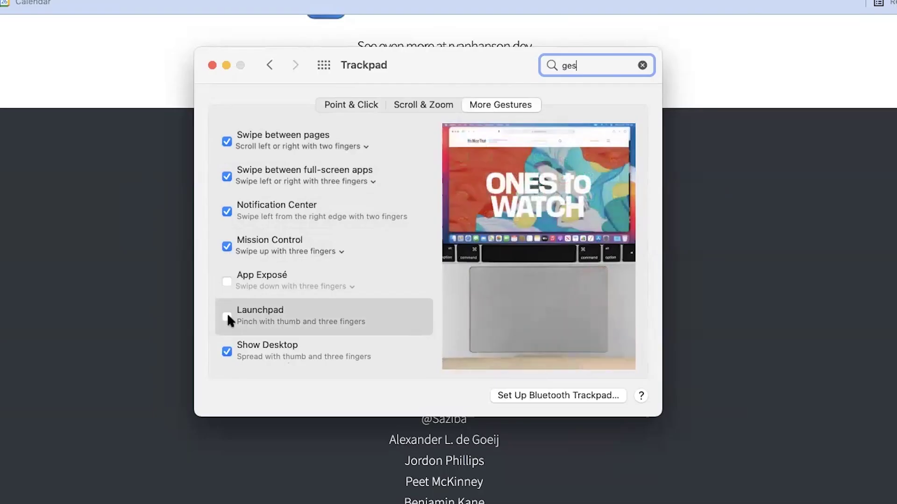
left_click(226, 351)
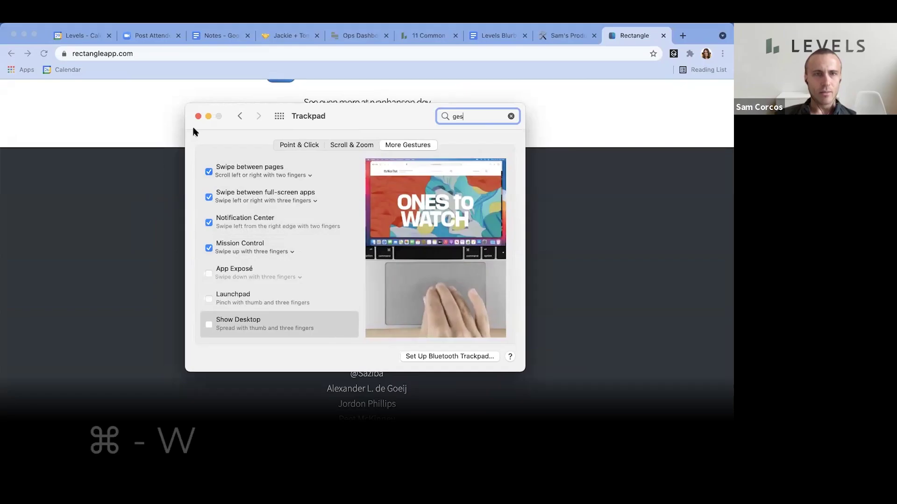
key("super+w")
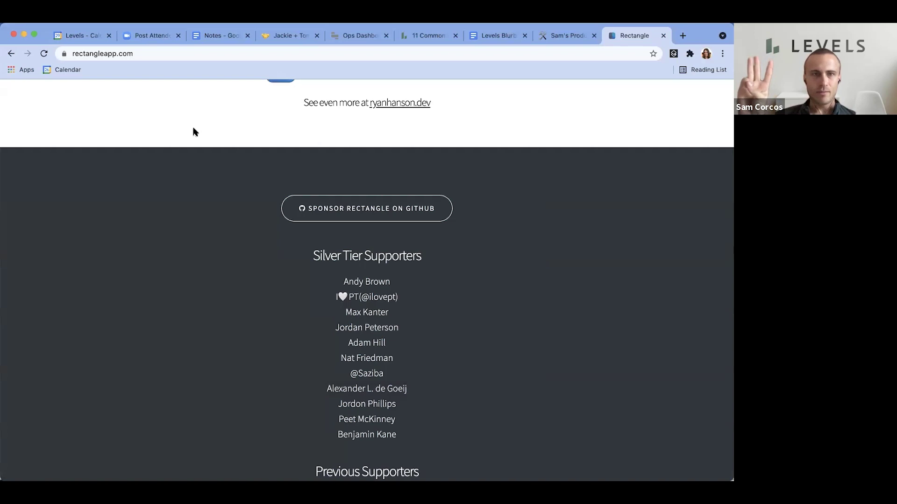
Add three desktops in Mission Control for four desktops in total.
key("ctrl+alt+BackSpace")
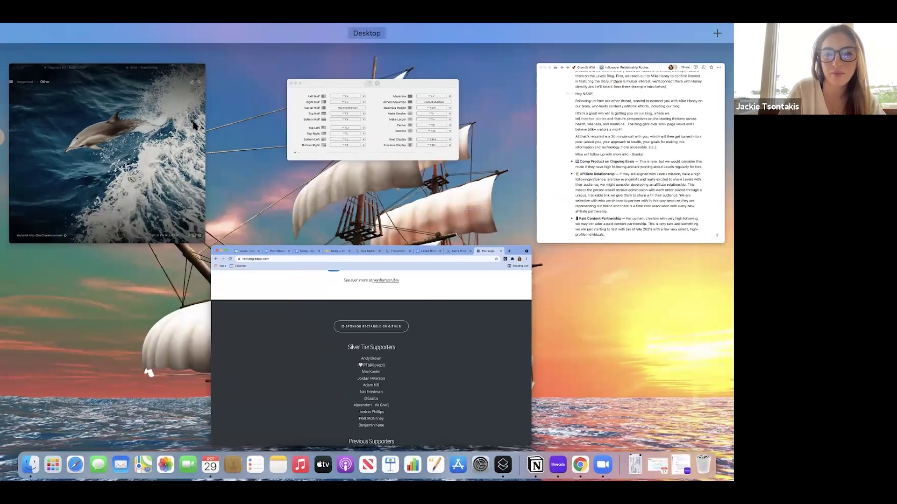
key("Escape")
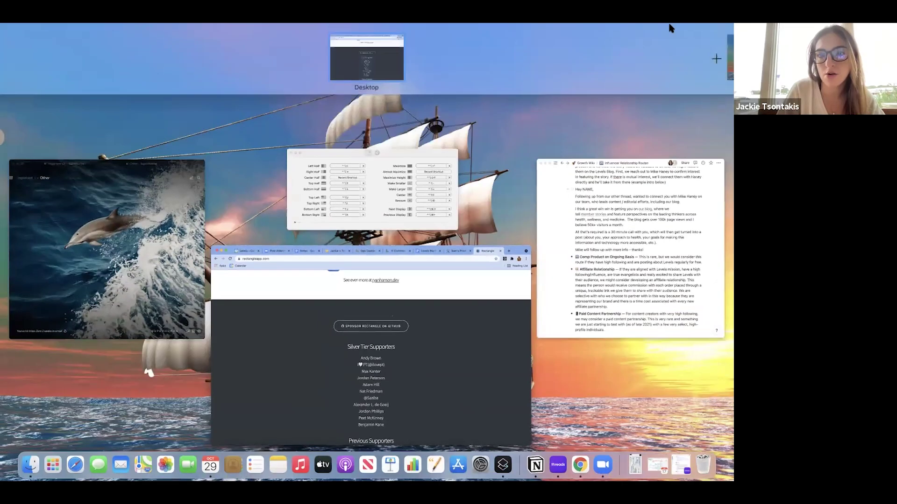
mouse_move(708, 60)
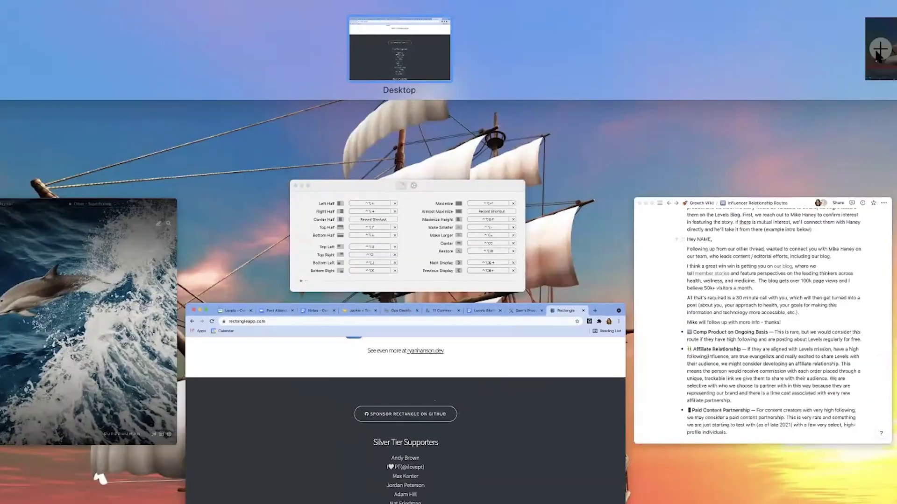
left_click(714, 62)
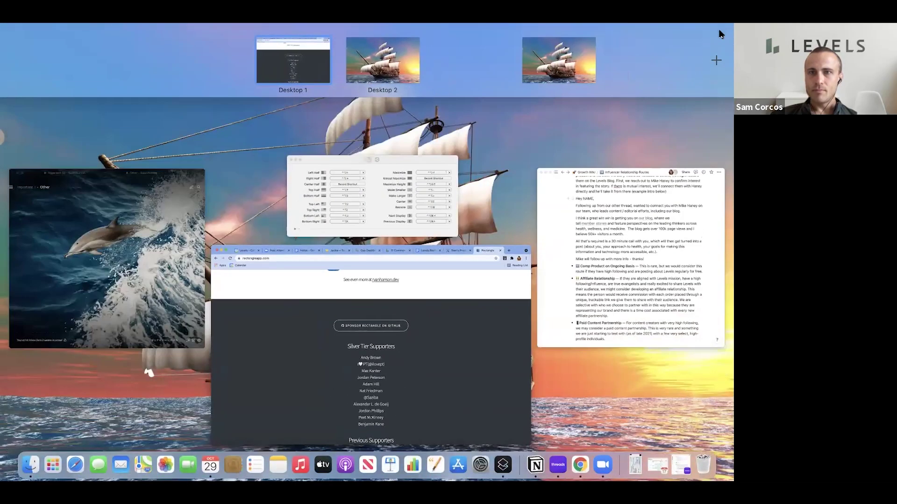
left_click(719, 31)
left_click(863, 56)
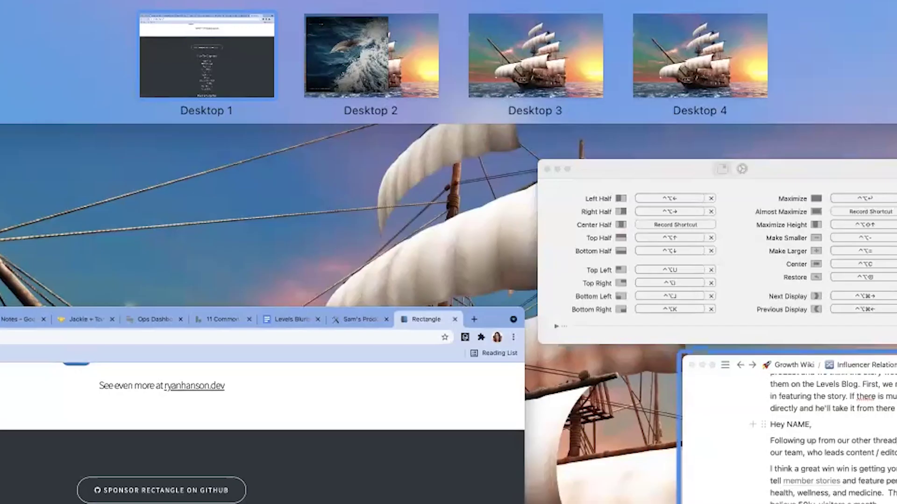
Move the Notion window onto Desktop 3, then switch to Desktop 3 and to Superhuman's Desktop 2.
left_click_drag(789, 425, 542, 91)
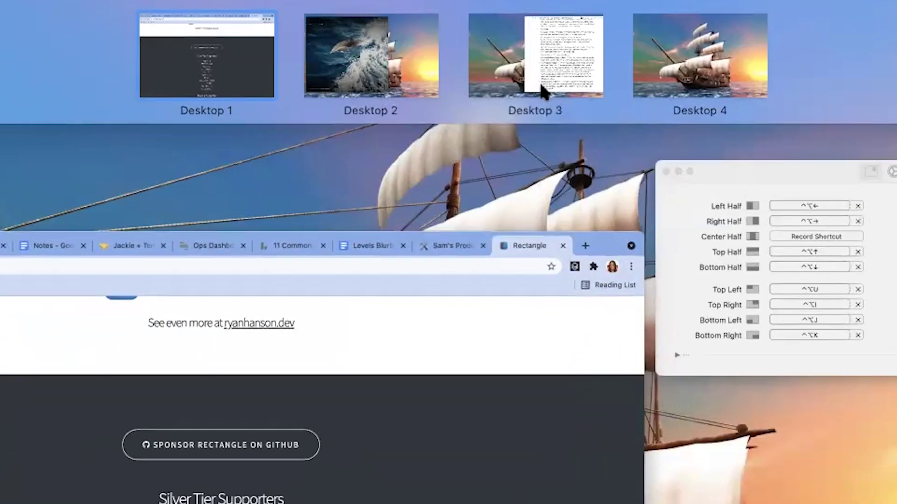
left_click(541, 91)
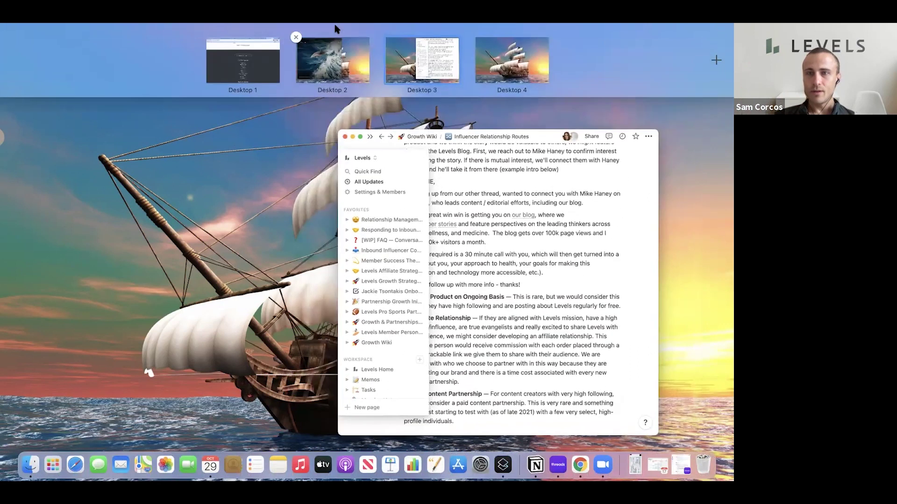
left_click(334, 51)
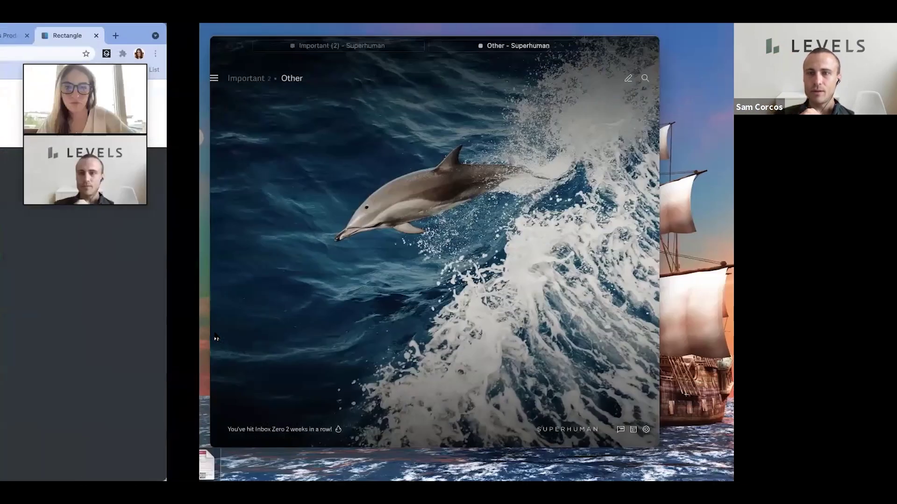
Switch to Desktop 2 and snap Superhuman to the left half with Ctrl-Option-Left.
key("ctrl+Right")
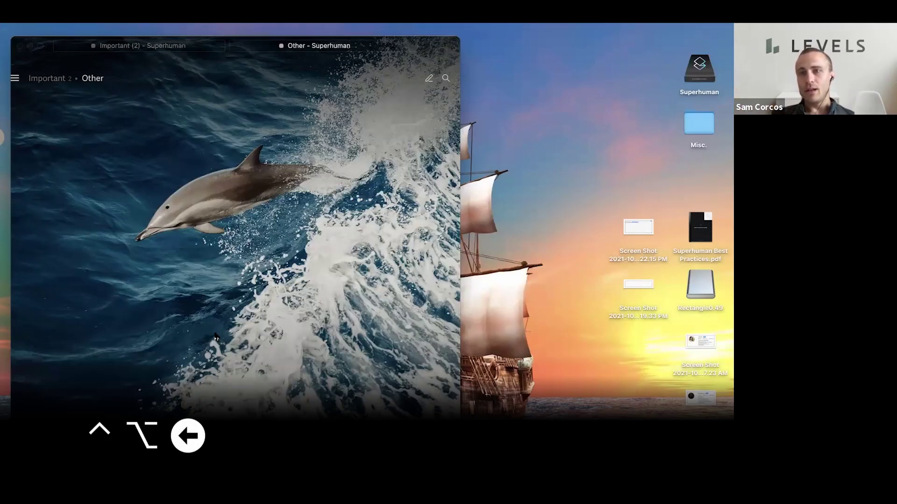
key("ctrl+alt+Left")
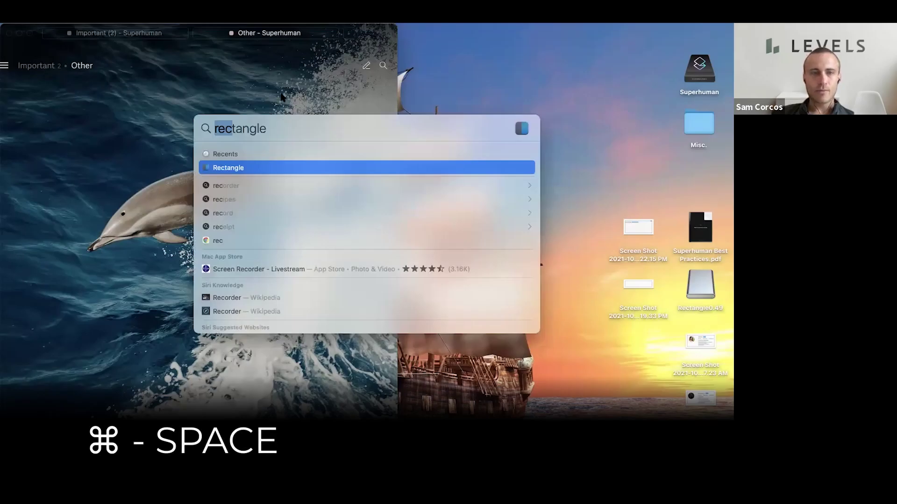
Run 'defaults write com.apple.finder CreateDesktop -bool false && killall Finder' in Terminal.
key("Return")
key("super+space")
type("rec")
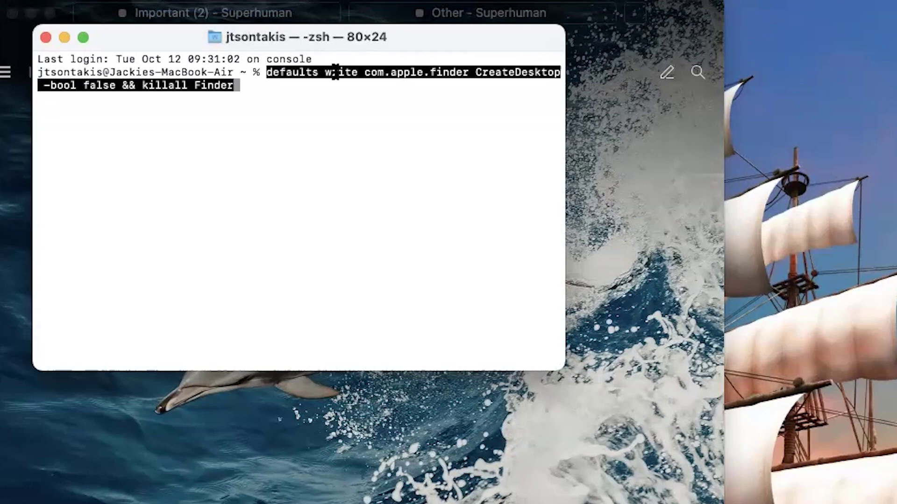
key("Return")
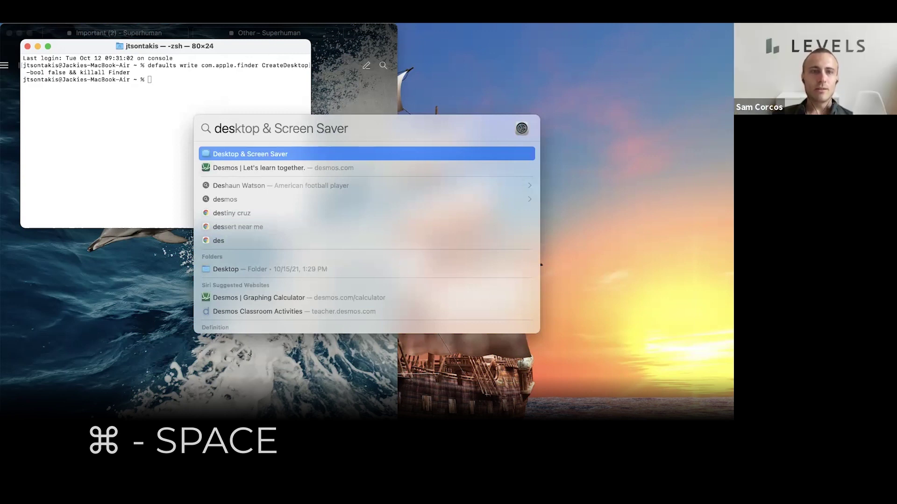
Choose the Desktop folder from the Spotlight results to show its files in Finder.
key("Down")
key("Down")
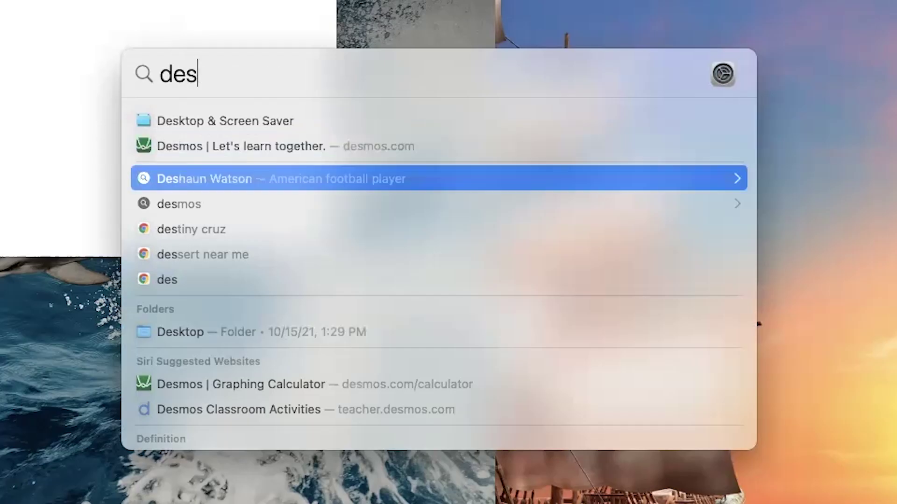
key("Down")
key("Down")
key("Down")
key("Down")
key("Down")
key("Down")
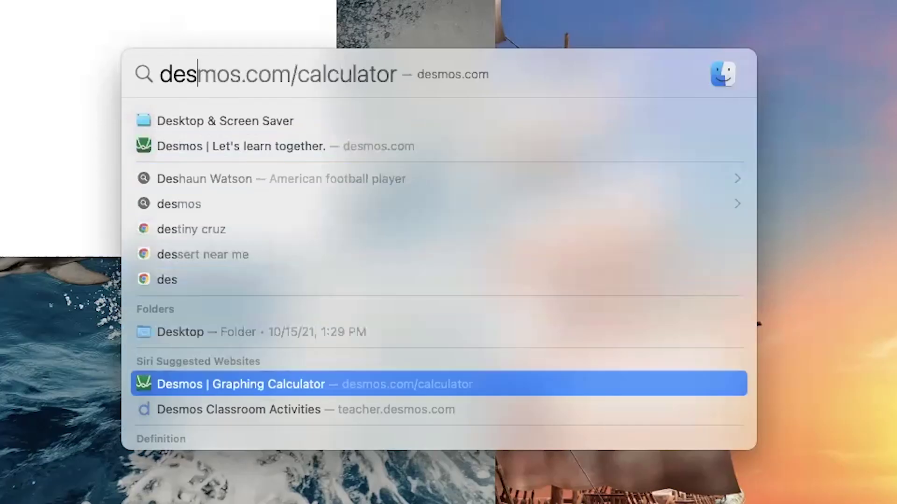
key("Up")
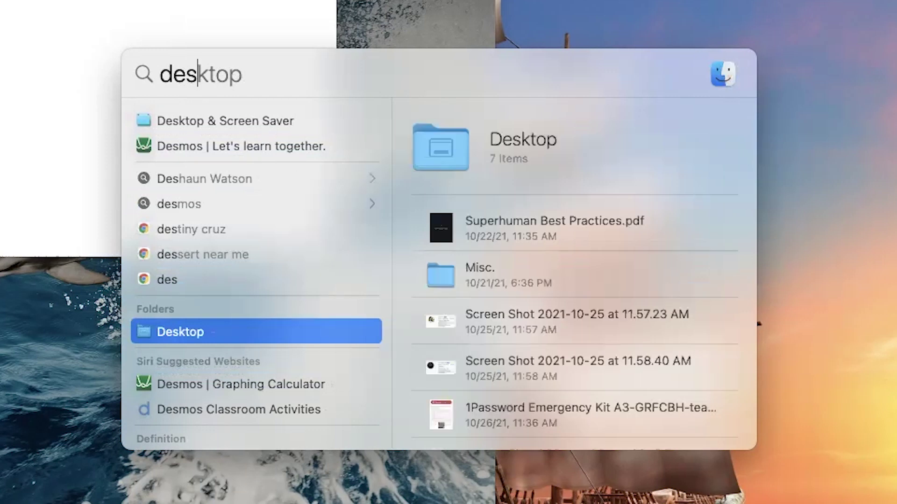
key("Return")
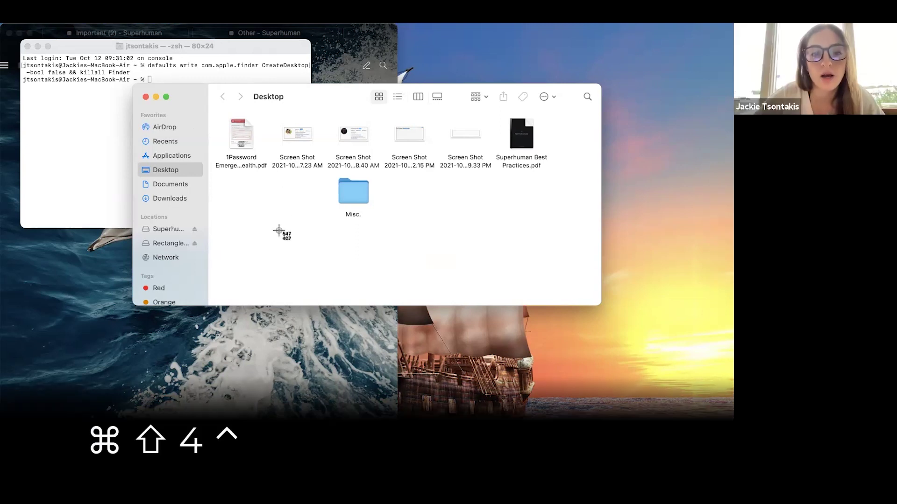
Capture part of the Finder window to the clipboard and paste it into the Notion page.
left_click_drag(279, 231, 527, 354)
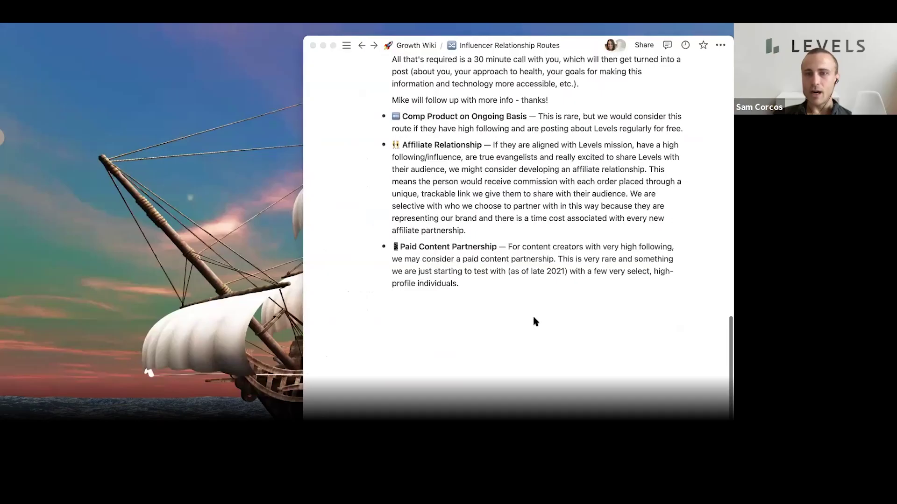
key("super+v")
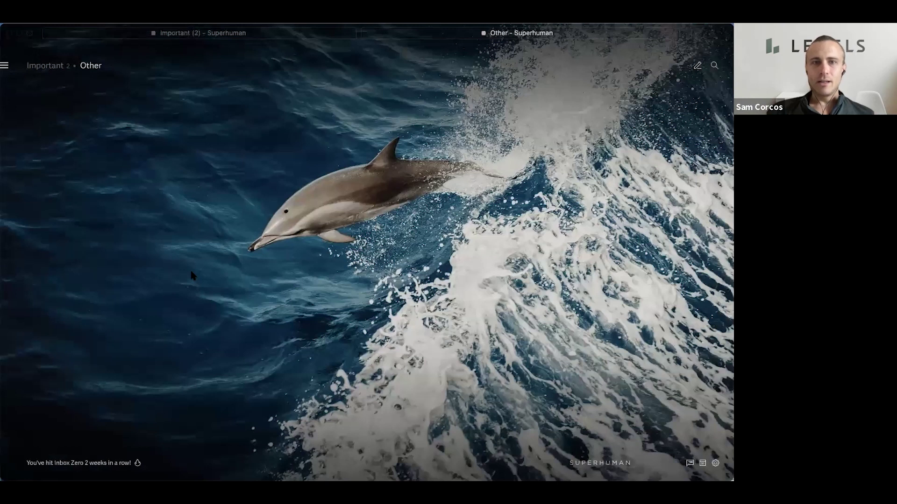
Snap the full-screen Superhuman window back to the left half with Ctrl-Option-Left.
key("ctrl+alt+Left")
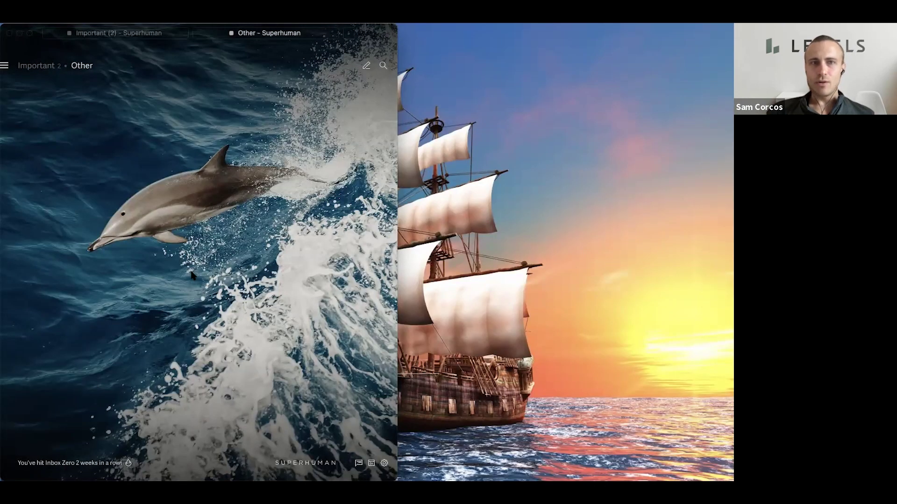